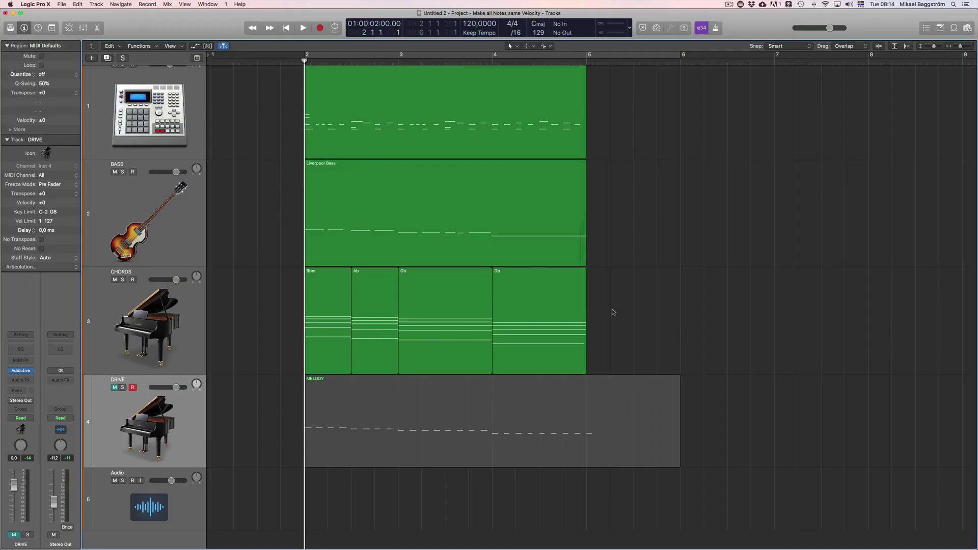
# Play the arrangement from bar 2 with the DRIVE track muted
pyautogui.press('space')
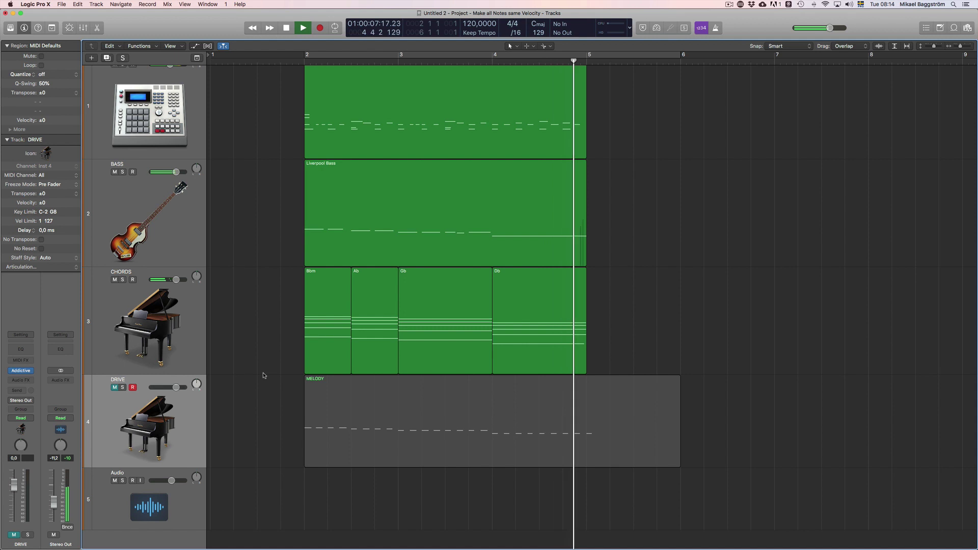
pyautogui.press('space')
# Solo the DRIVE track and play its MELODY region from bar 2 while viewing the notes in the Piano Roll
pyautogui.click(115, 387)
pyautogui.click(122, 387)
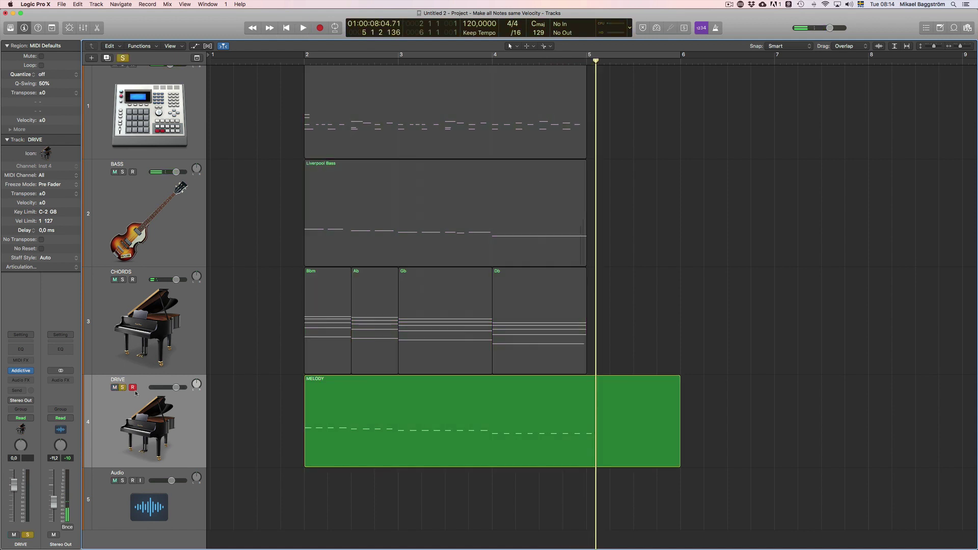
pyautogui.click(363, 405)
pyautogui.hotkey('shift', 'Return')
pyautogui.doubleClick(365, 405)
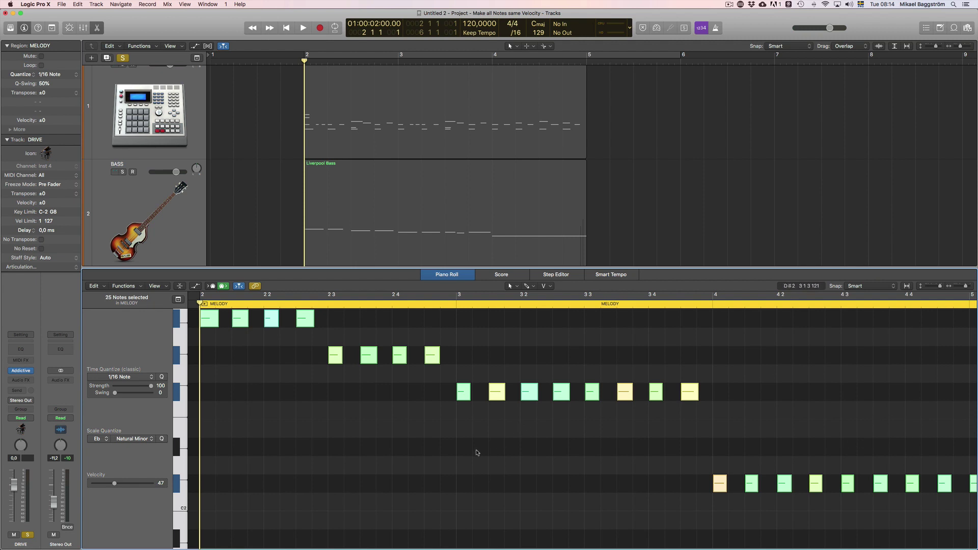
pyautogui.press('space')
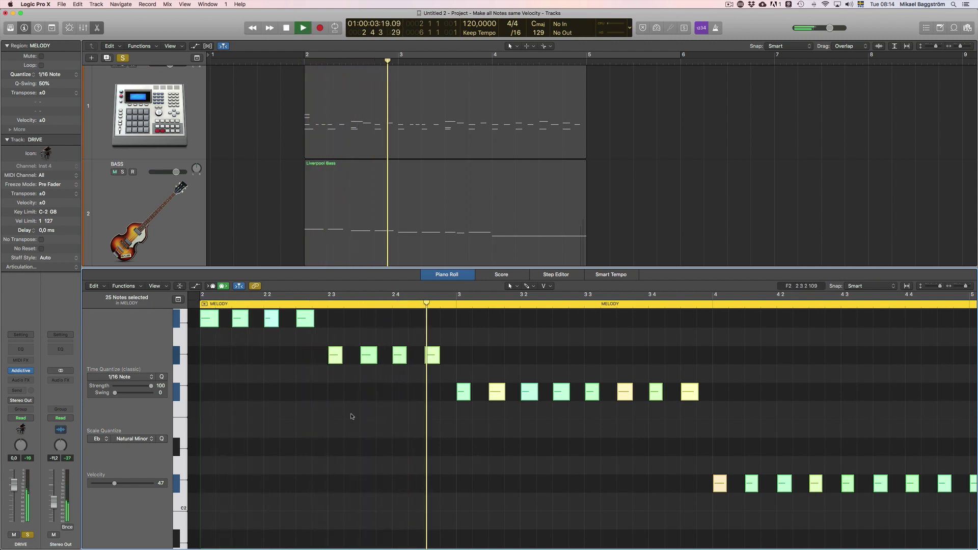
pyautogui.press('e')
pyautogui.press('space')
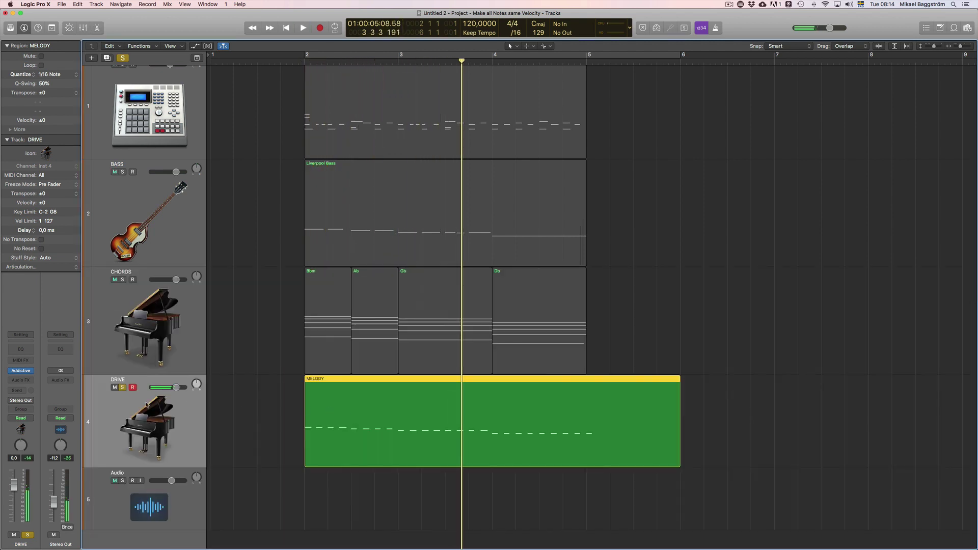
# Turn off solo and mute on the DRIVE track and open its MELODY region in the Piano Roll
pyautogui.click(123, 389)
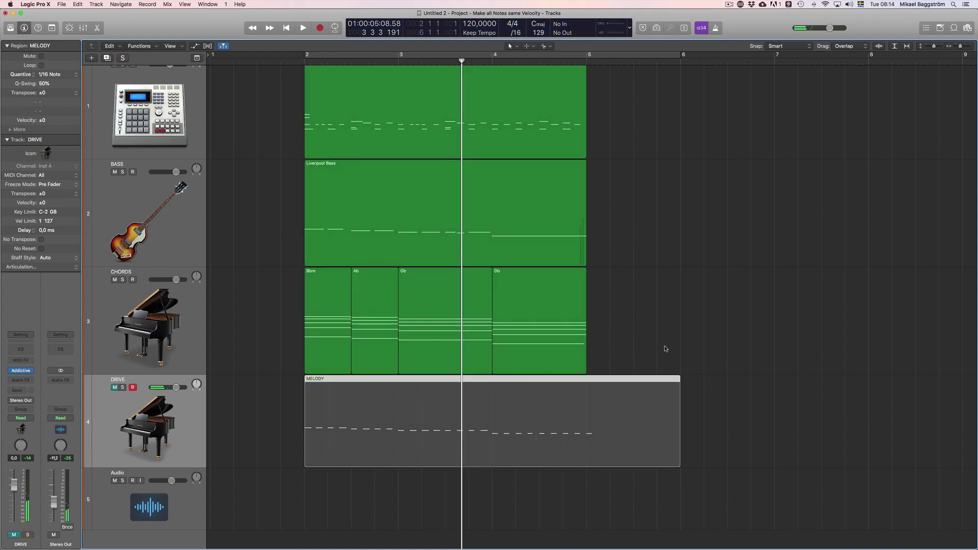
pyautogui.click(117, 387)
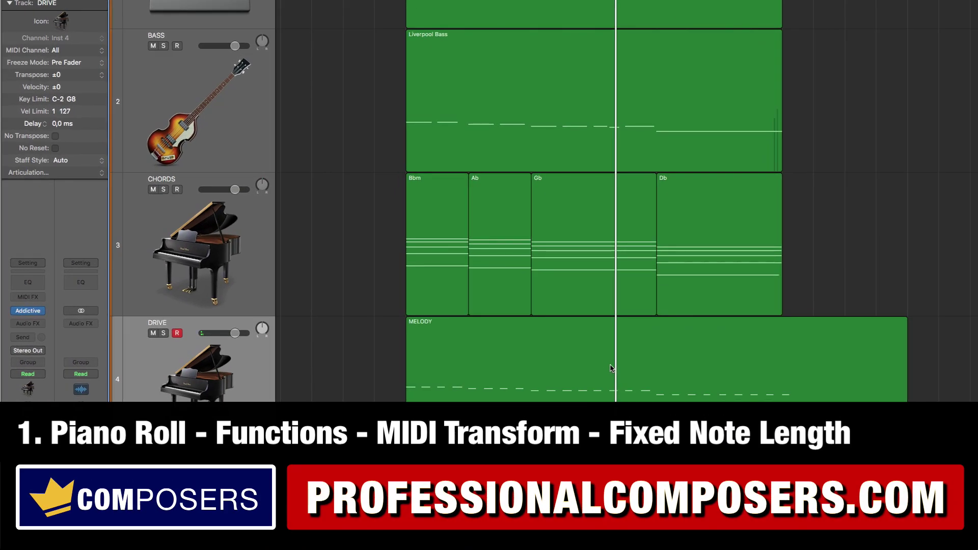
pyautogui.click(611, 368)
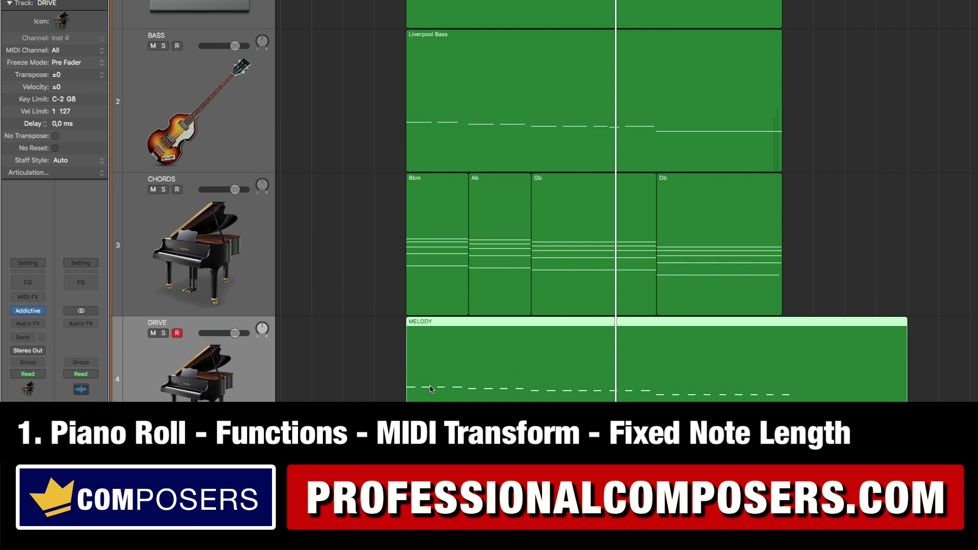
pyautogui.doubleClick(565, 361)
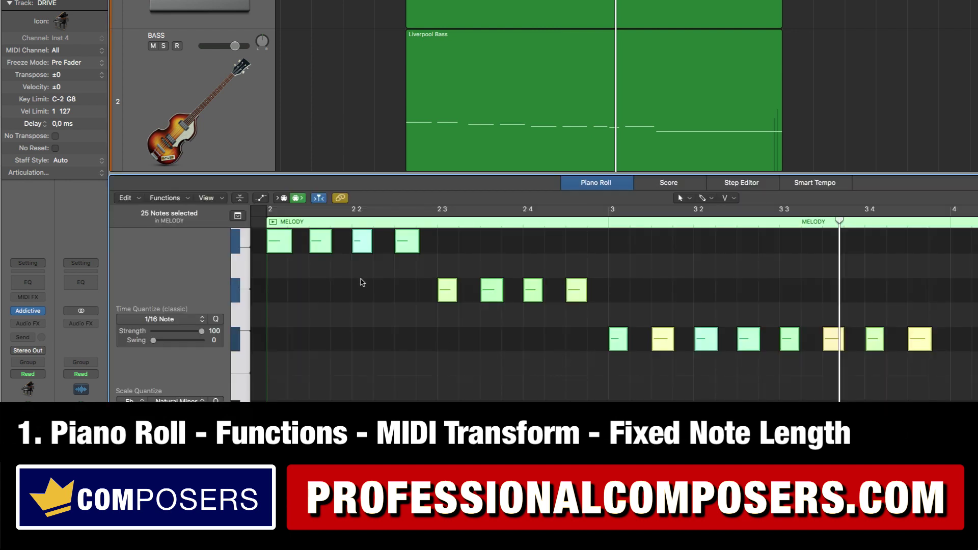
# Apply the Fixed Note Length MIDI transform to the MELODY notes with a fixed length of 0 0 1 0
pyautogui.click(172, 201)
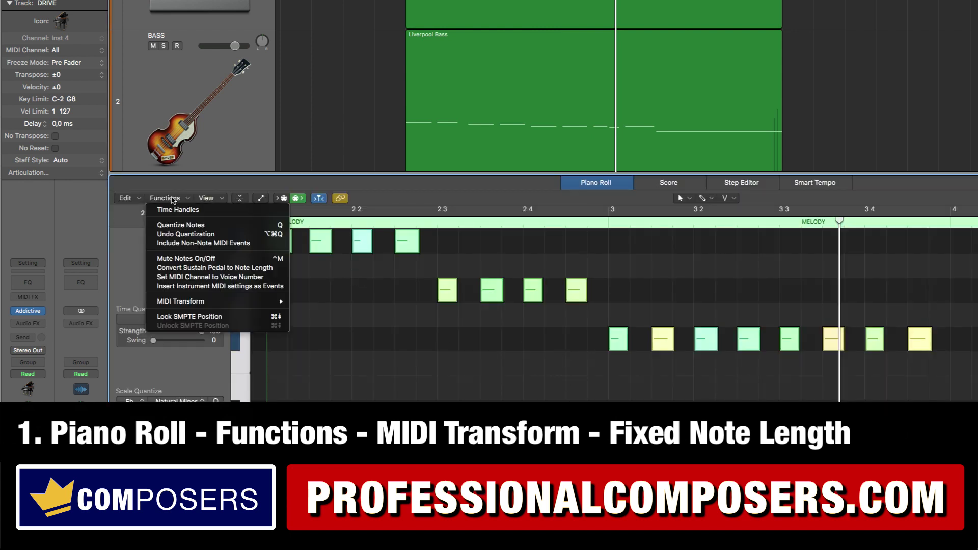
pyautogui.moveTo(230, 302)
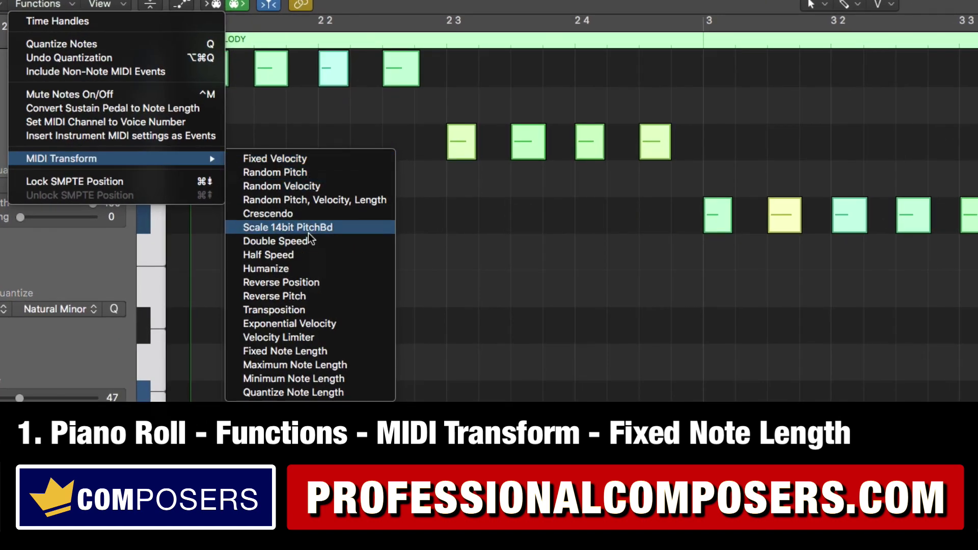
pyautogui.click(297, 354)
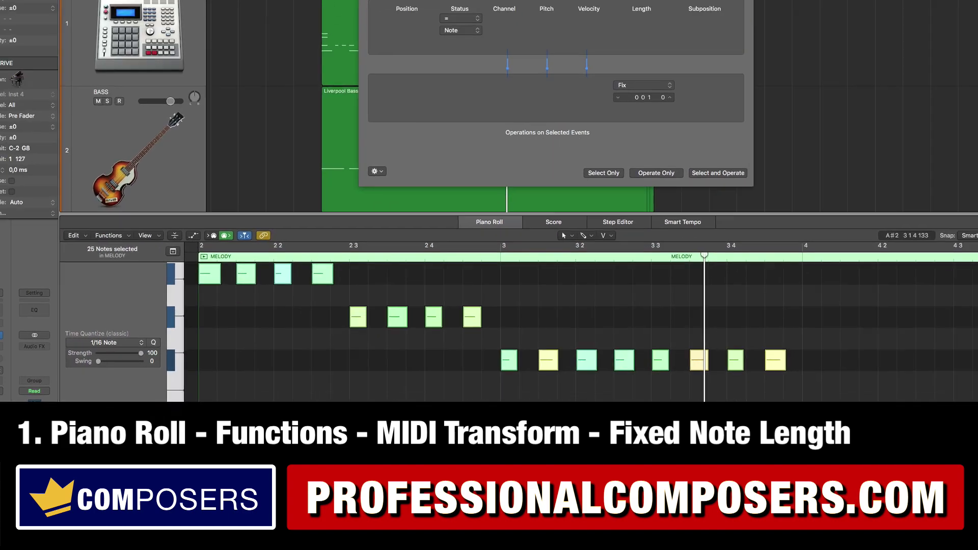
pyautogui.moveTo(542, 51); pyautogui.dragTo(592, 90)
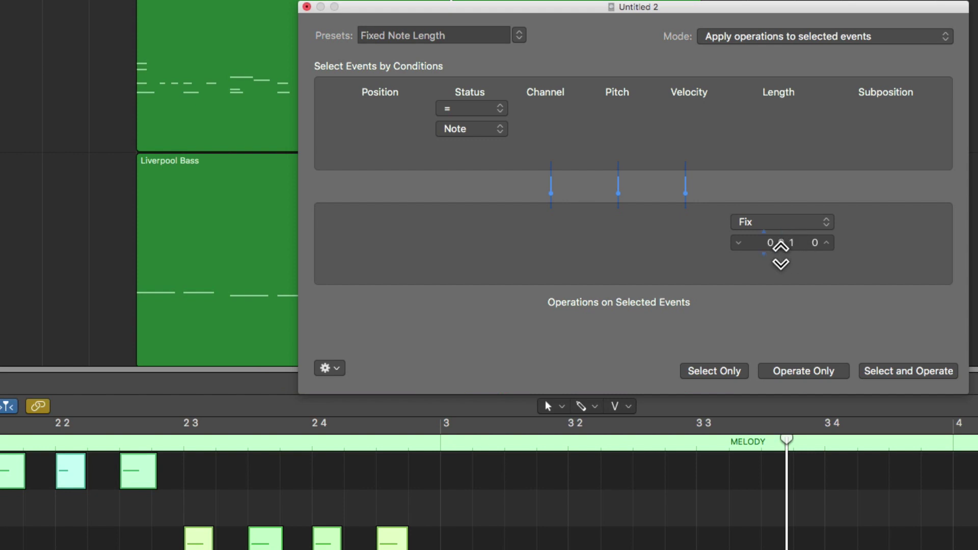
pyautogui.doubleClick(792, 248)
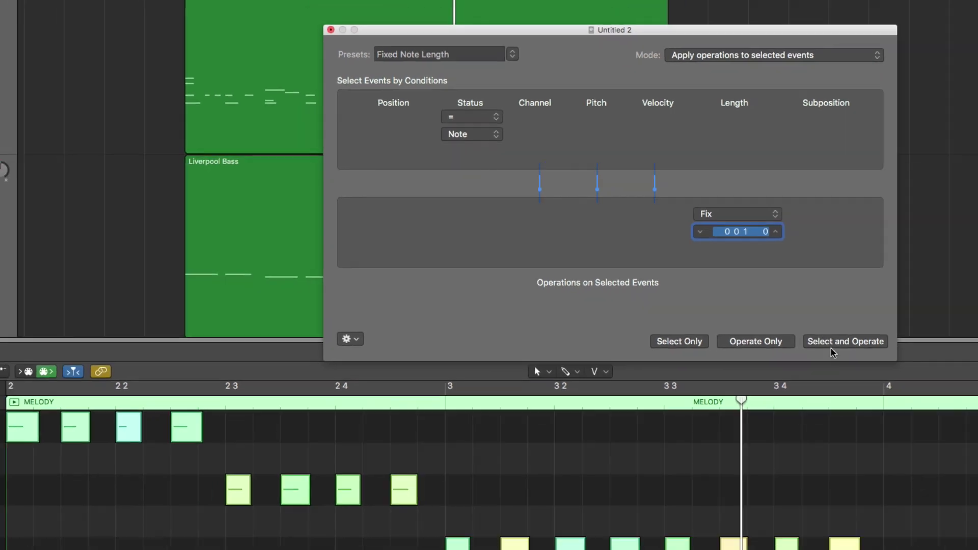
pyautogui.click(831, 349)
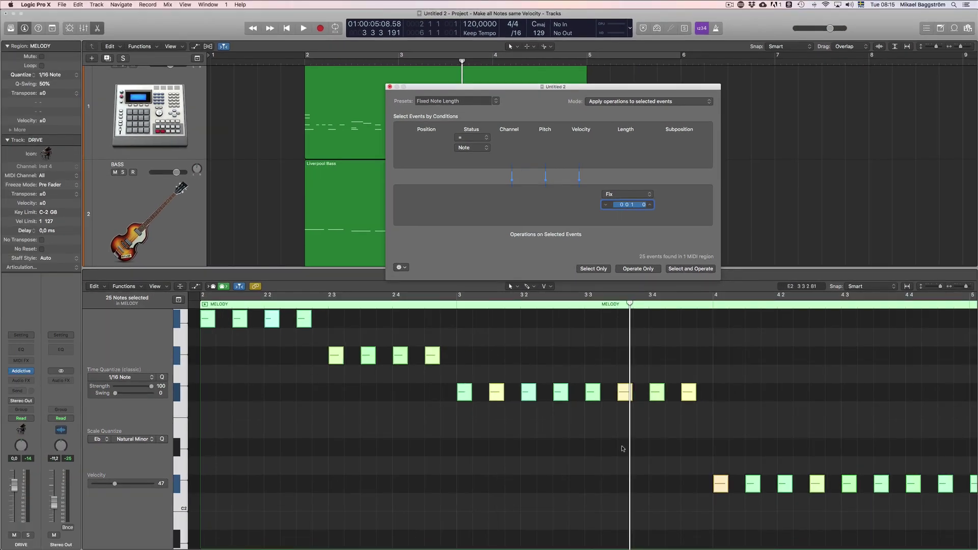
# Set the transform's fixed length to 0 0 2 0, apply it to the MELODY notes and deselect them
pyautogui.click(632, 205)
pyautogui.click(690, 269)
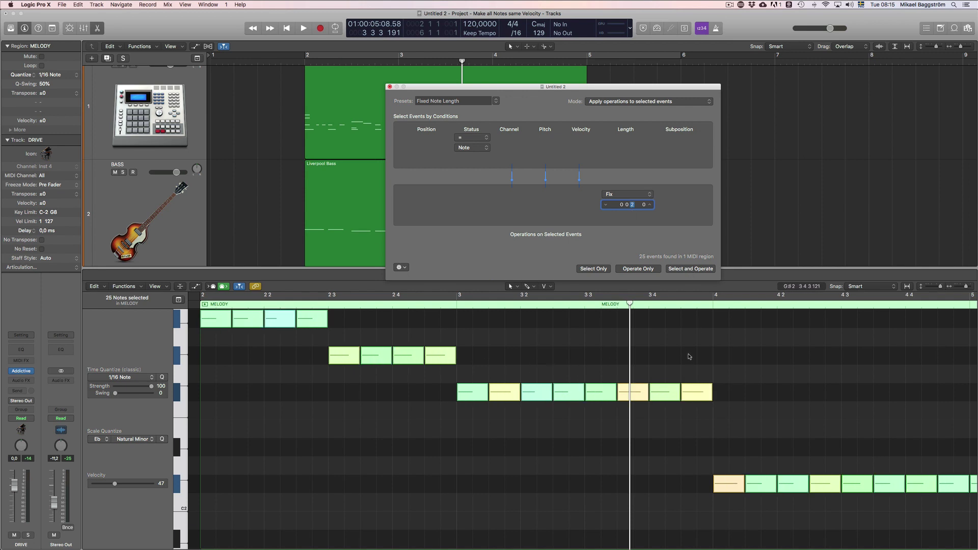
pyautogui.click(687, 356)
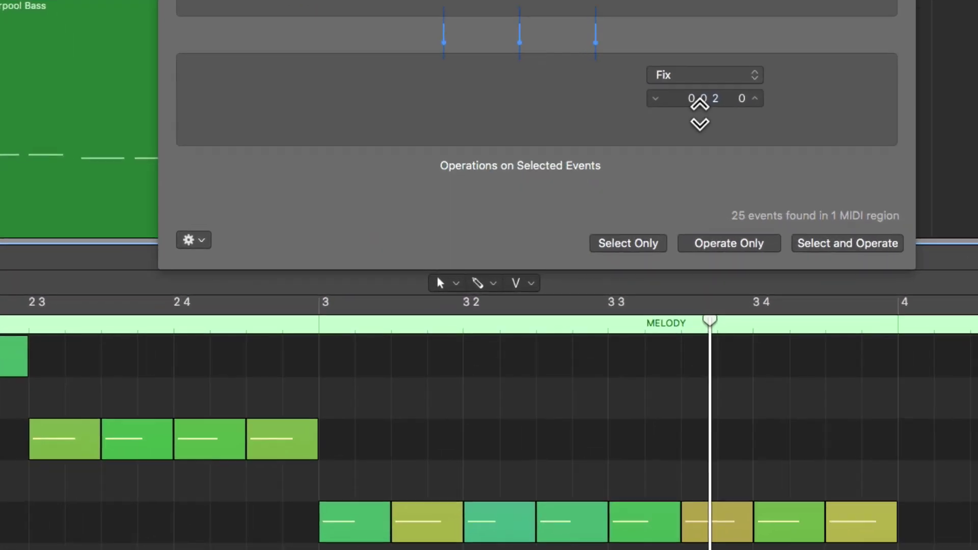
# Try a fixed length of 1 0 2 0 in the transform, restore 0 0 2 0 and close the transform window
pyautogui.doubleClick(629, 192)
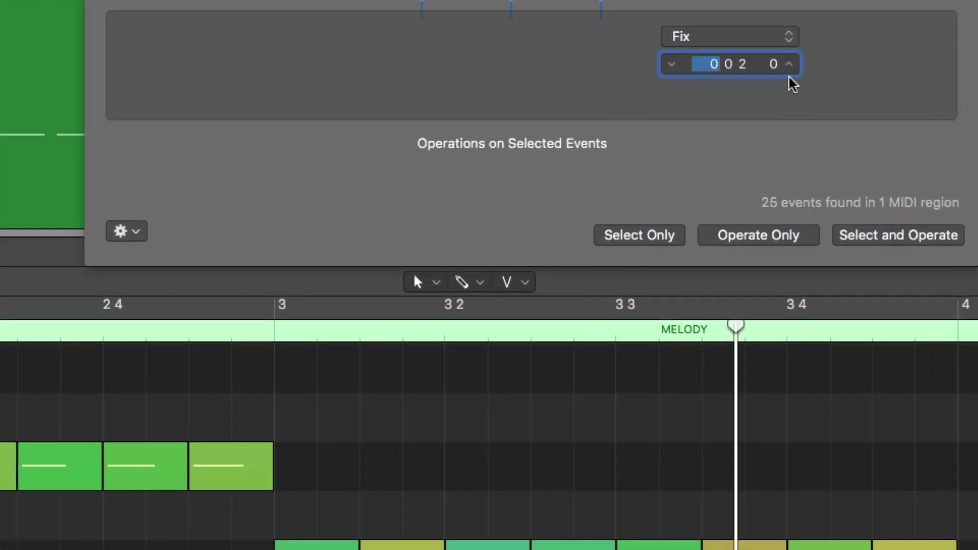
pyautogui.click(789, 65)
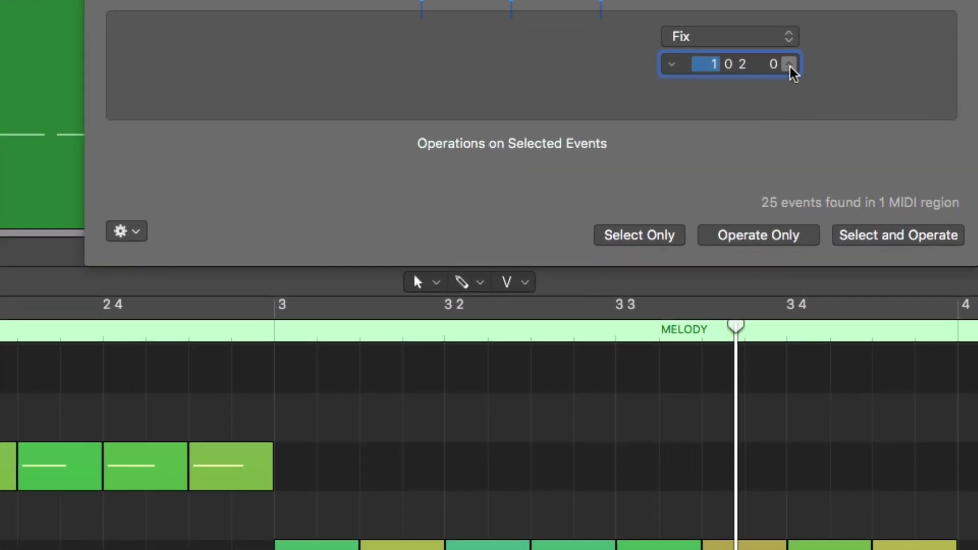
pyautogui.click(672, 65)
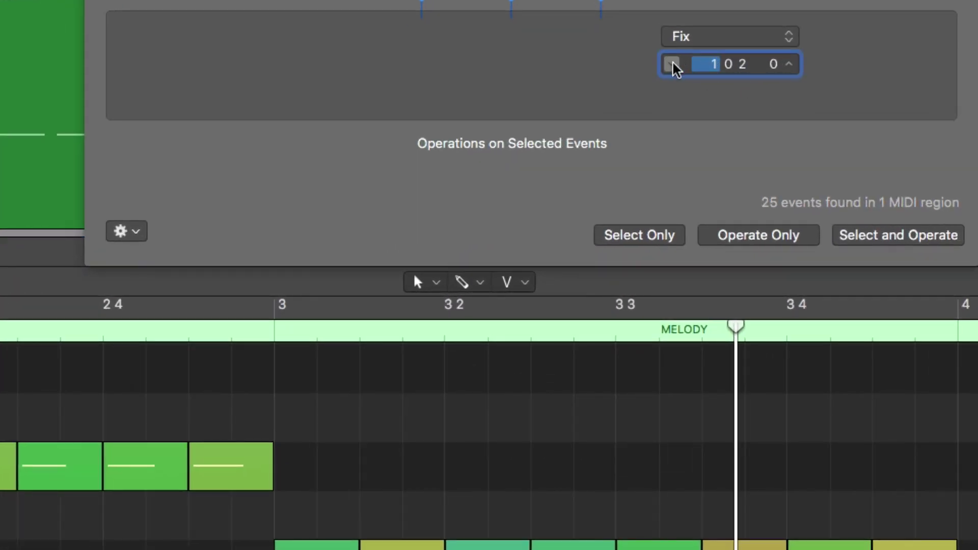
pyautogui.click(962, 461)
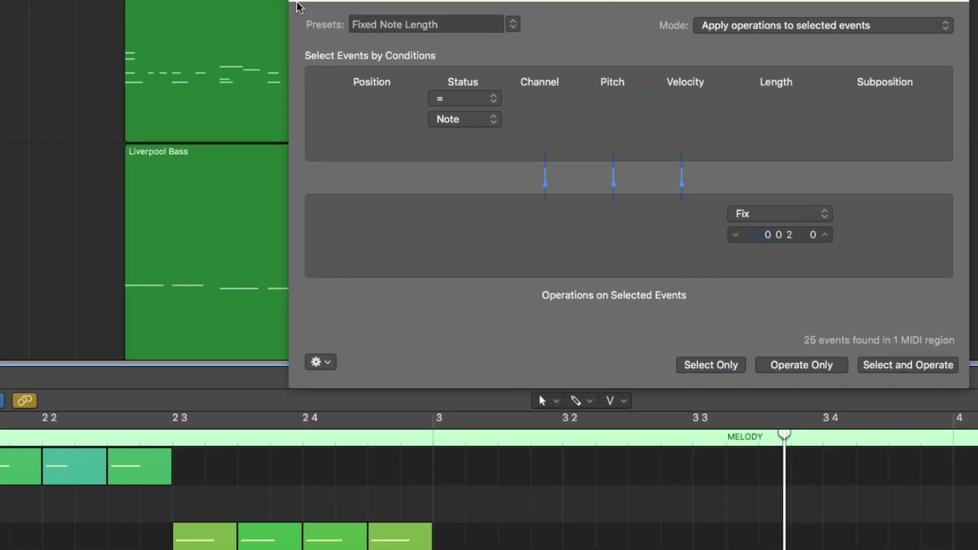
pyautogui.click(306, 11)
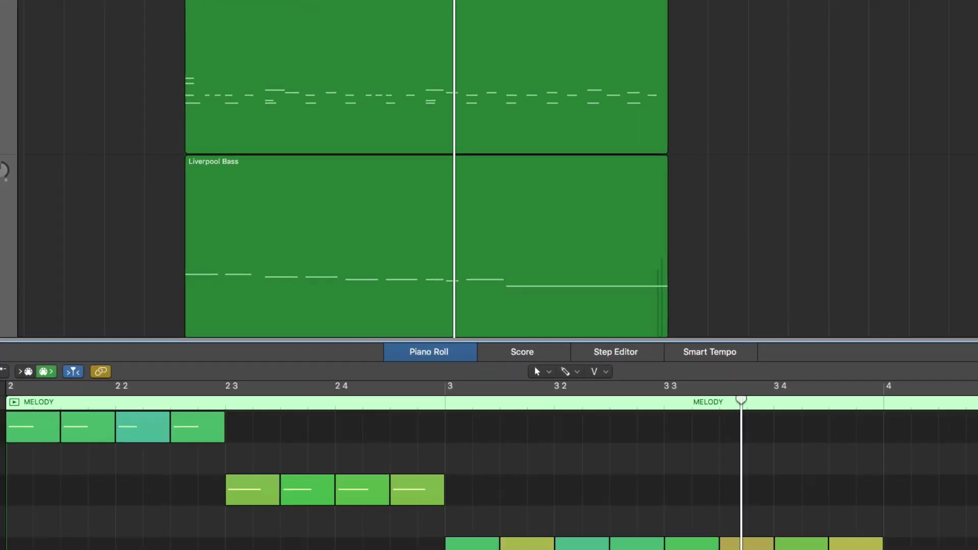
pyautogui.click(102, 273)
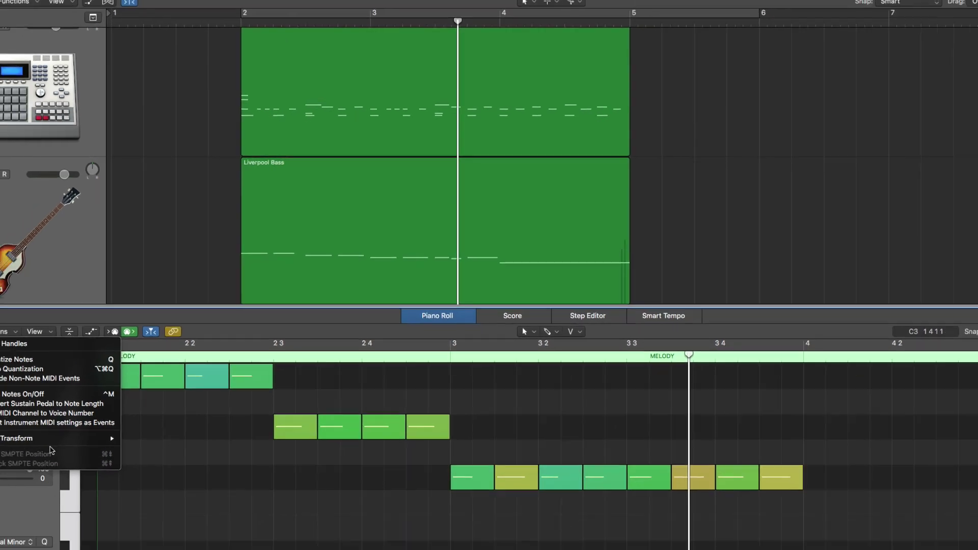
pyautogui.moveTo(133, 367)
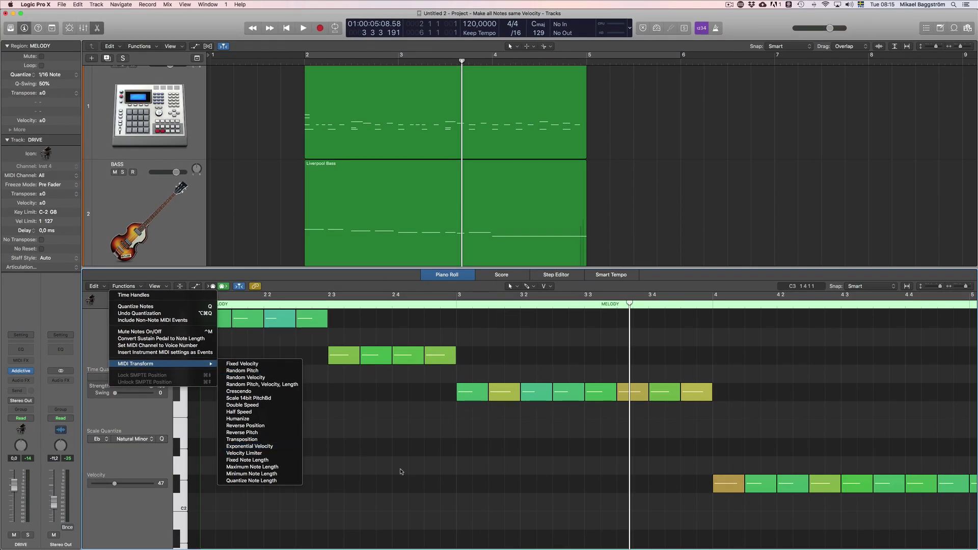
pyautogui.click(401, 471)
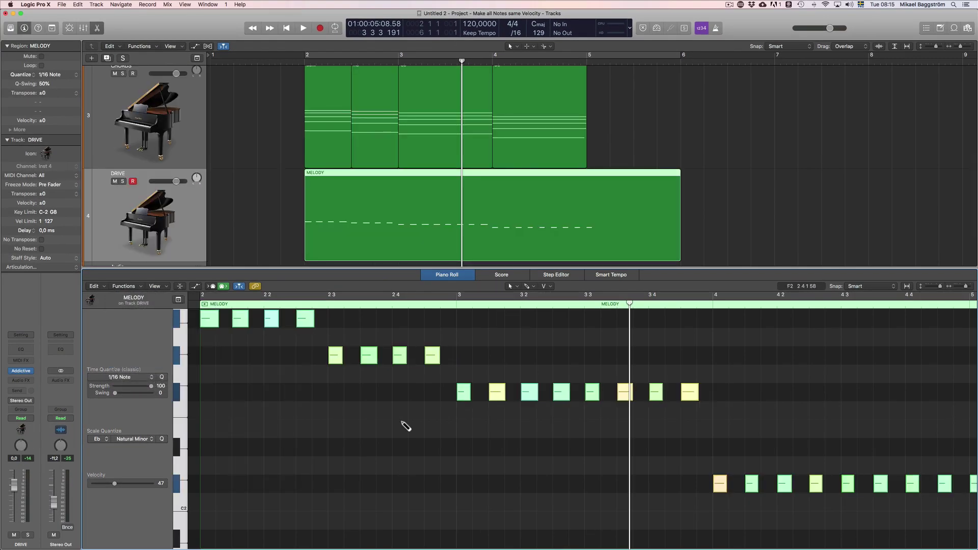
pyautogui.click(402, 423)
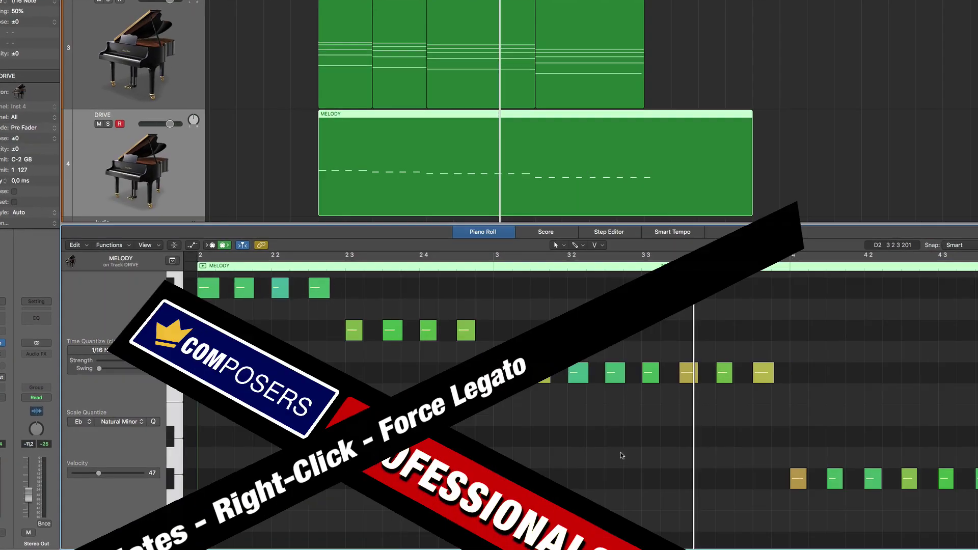
# Select all MELODY notes and trim their ends to the following notes with Force Legato
pyautogui.press('super+a')
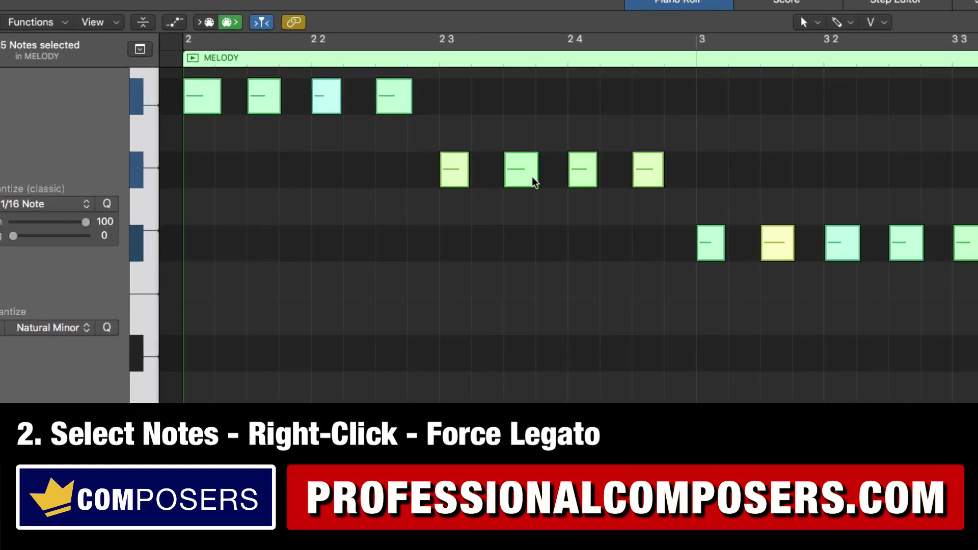
pyautogui.rightClick(528, 170)
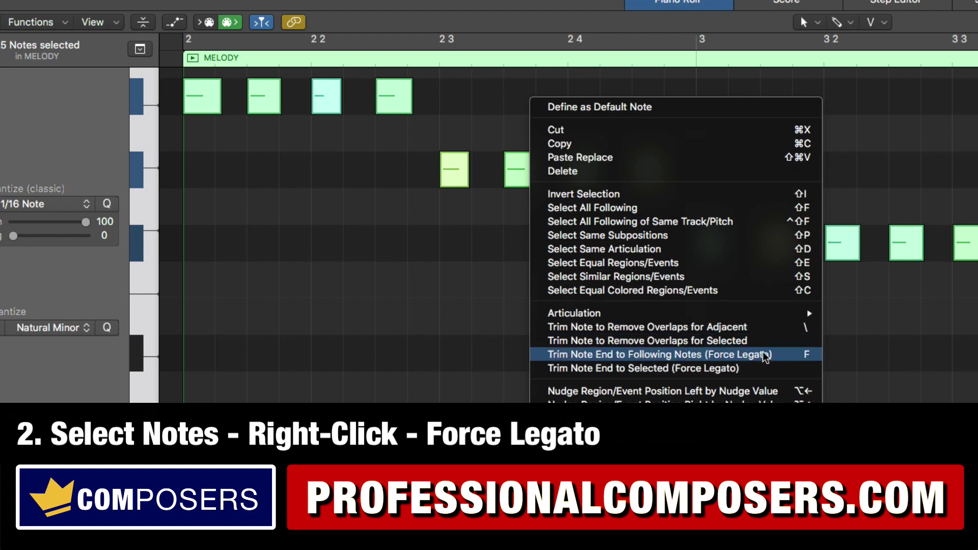
pyautogui.click(654, 355)
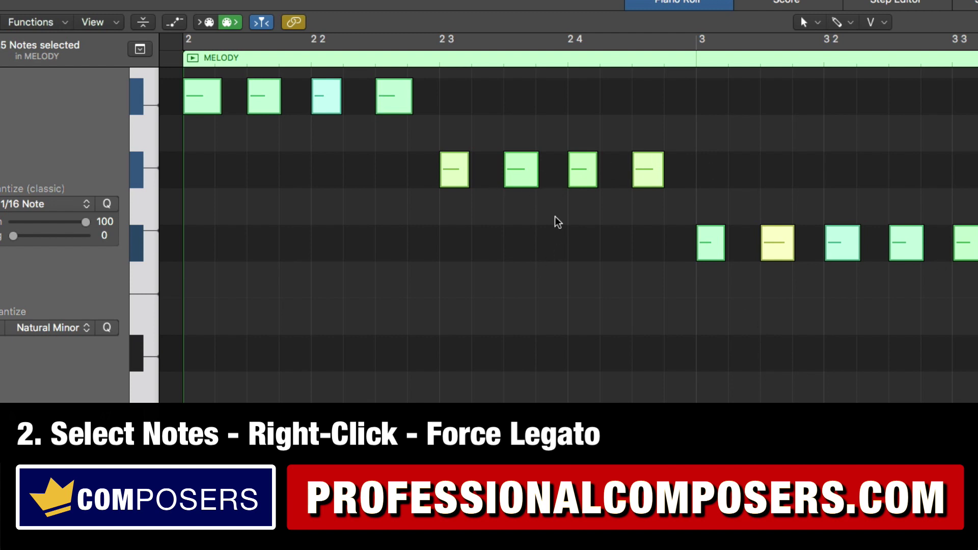
pyautogui.rightClick(520, 168)
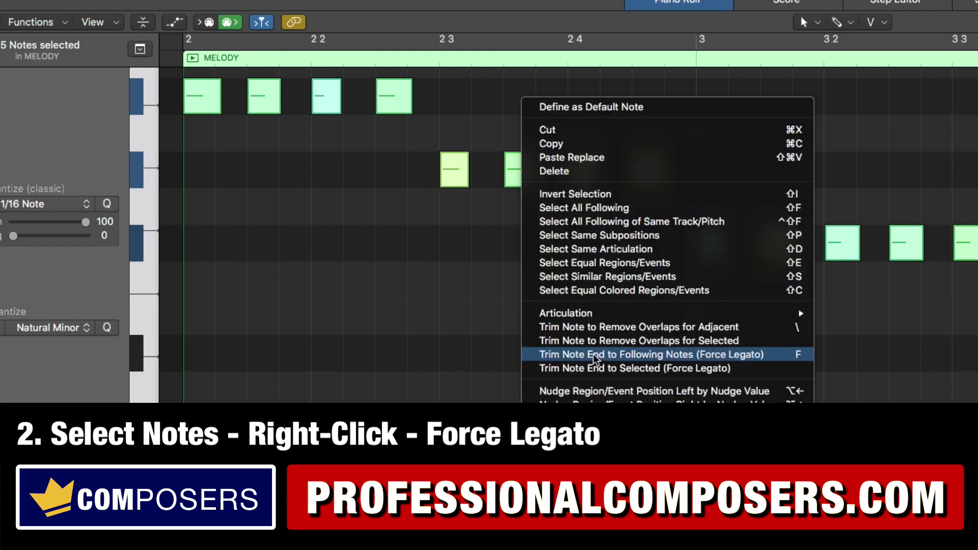
pyautogui.click(752, 355)
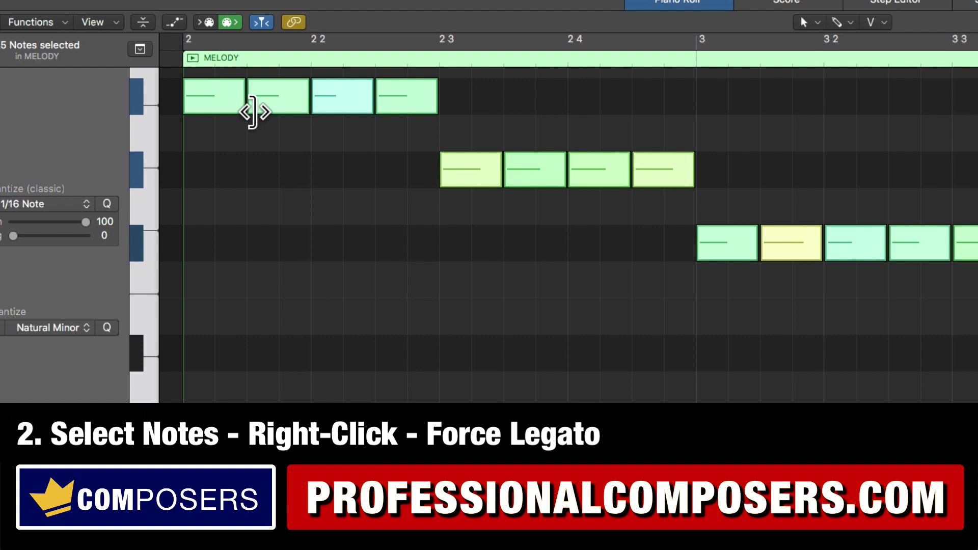
# Shorten all the legato MELODY notes together to about a sixteenth note and deselect them
pyautogui.moveTo(253, 112); pyautogui.dragTo(223, 116)
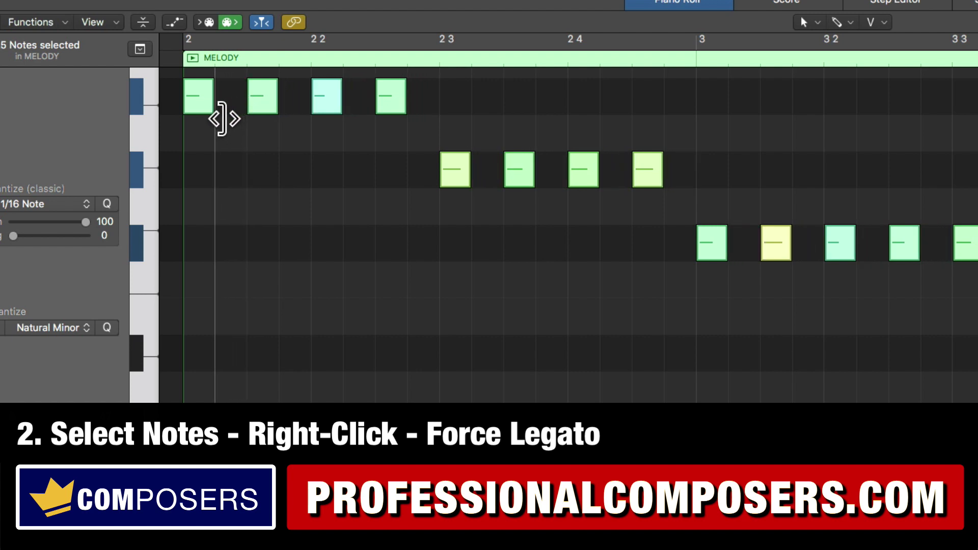
pyautogui.click(303, 213)
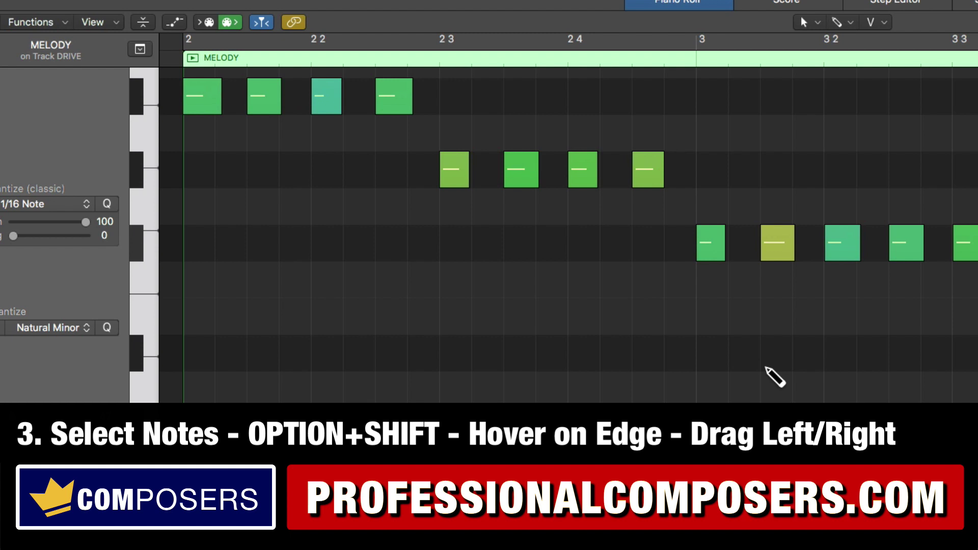
# Select all MELODY notes and resize them together to one equal length of about a sixteenth note
pyautogui.press('super+a')
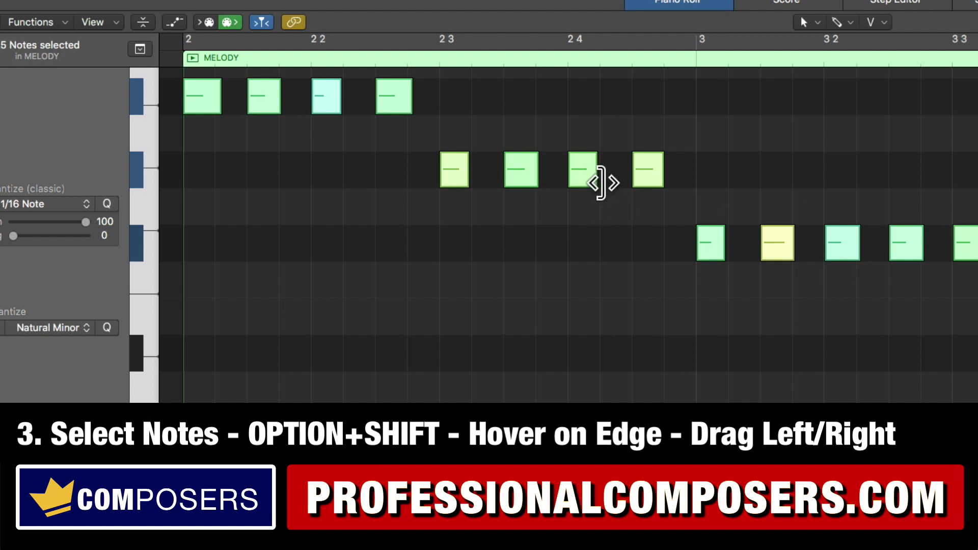
pyautogui.moveTo(602, 183)
pyautogui.mouseDown()
pyautogui.moveTo(617, 185)
pyautogui.moveTo(587, 189)
pyautogui.moveTo(618, 194)
pyautogui.moveTo(589, 190)
pyautogui.moveTo(606, 193)
pyautogui.mouseUp()
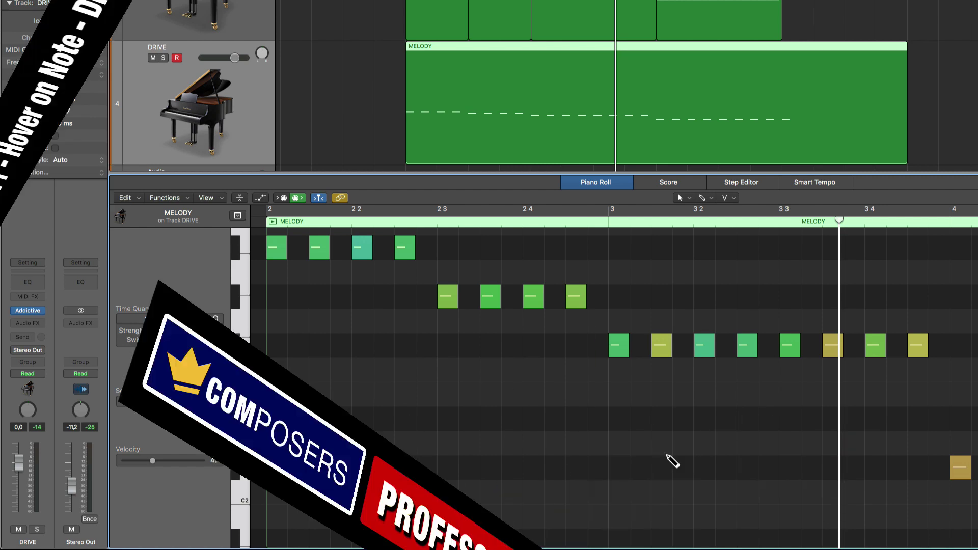
# Select all MELODY notes and set them to one equal velocity with the Velocity Tool
pyautogui.press('super+a')
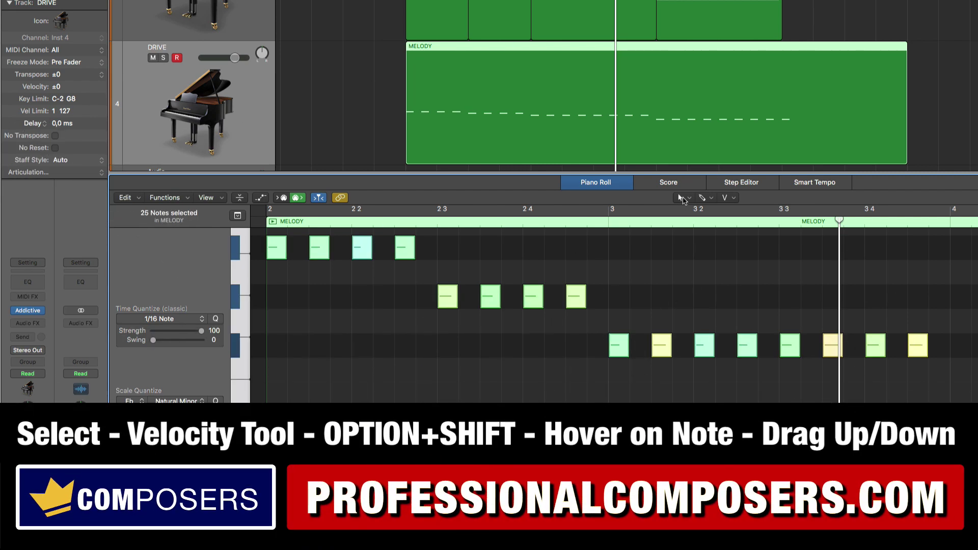
pyautogui.click(729, 198)
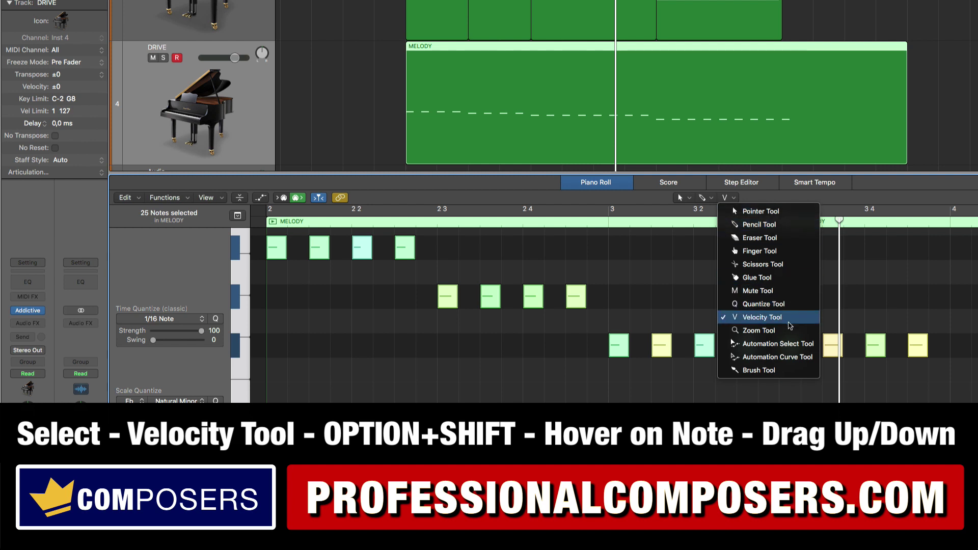
pyautogui.click(923, 188)
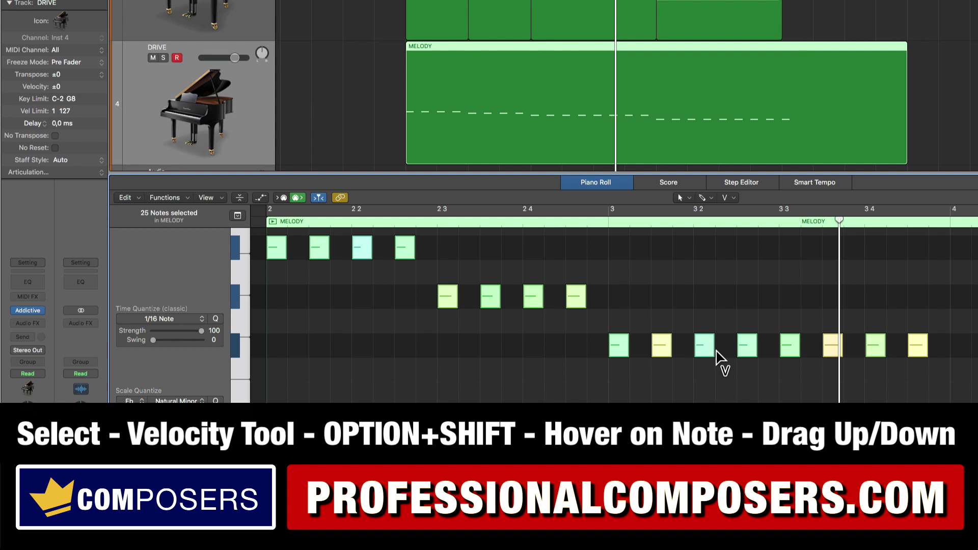
pyautogui.moveTo(716, 351); pyautogui.dragTo(720, 322)
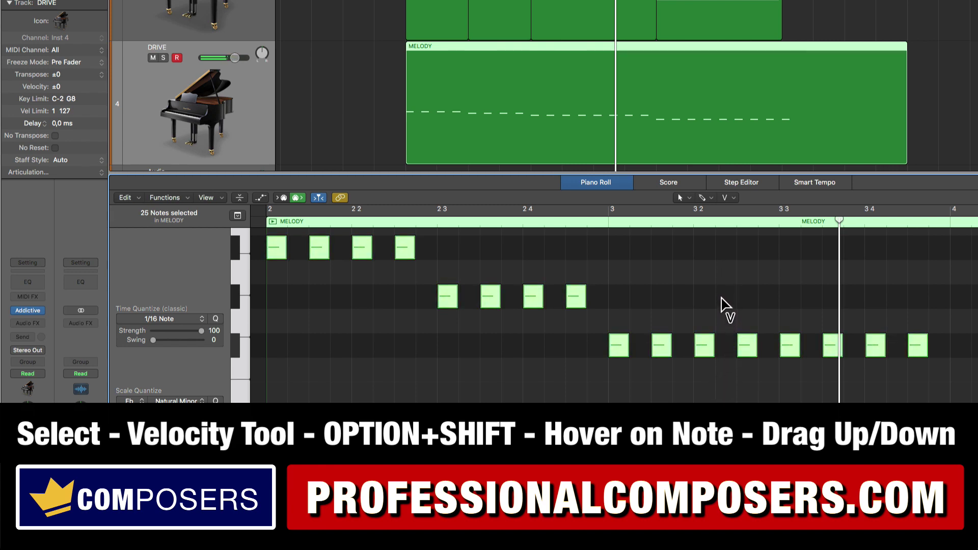
pyautogui.click(727, 307)
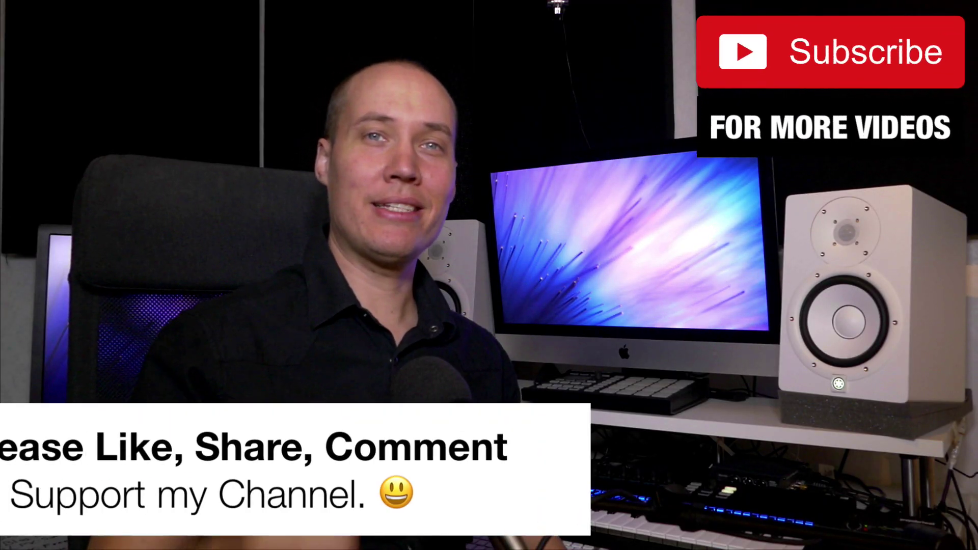